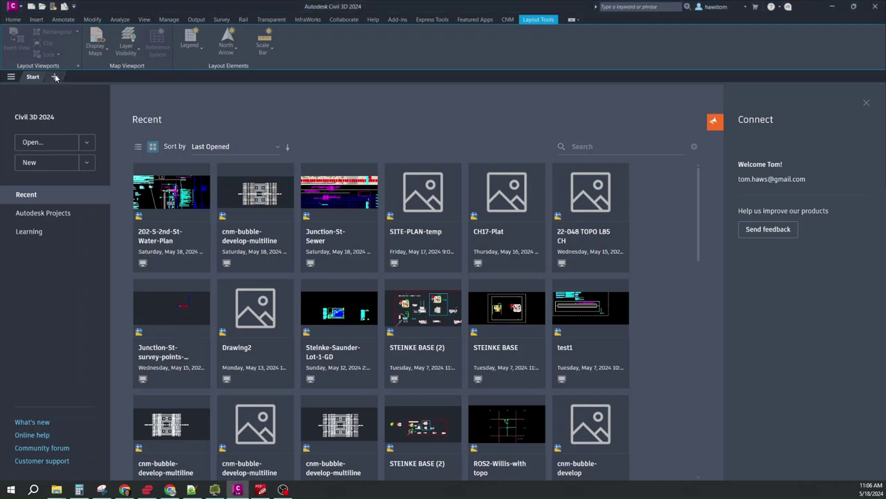
# Create a new drawing, Drawing1, showing the C1 layout sheet.
pyautogui.click(56, 77)
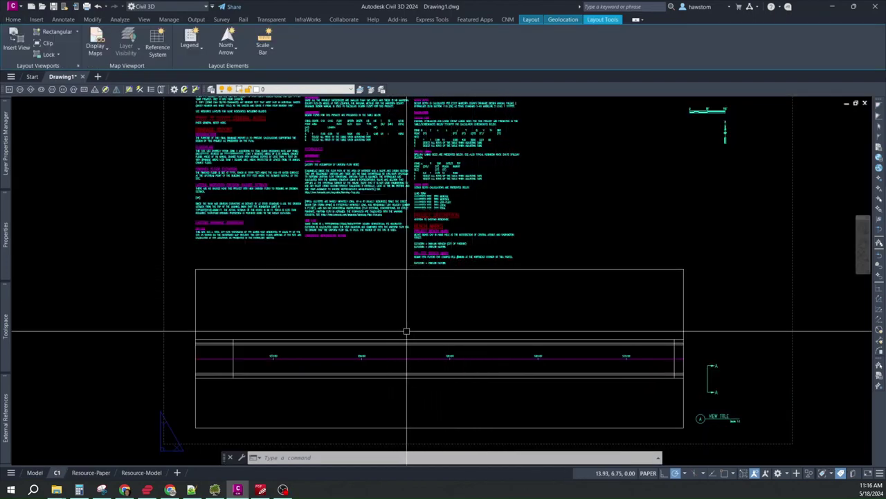
# Launch the CNM elliptical bubble tool and accept the WIPEOUTFRAME and new-folder messages.
pyautogui.click(41, 89)
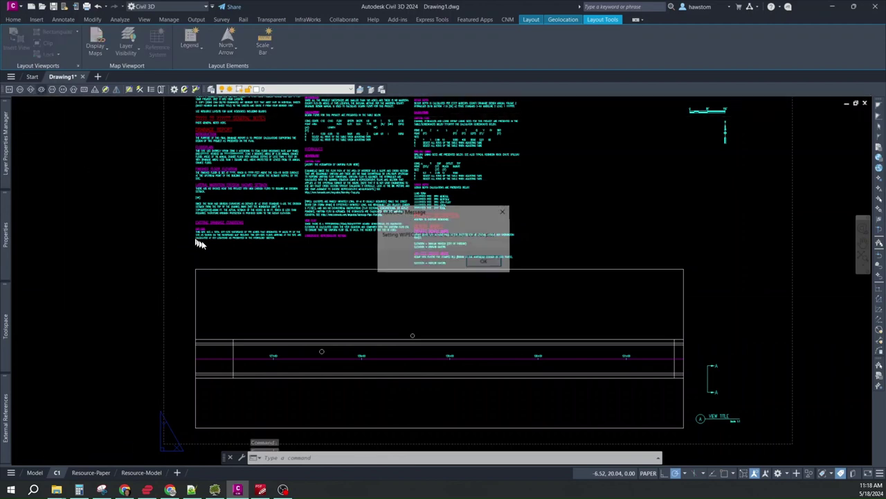
pyautogui.click(482, 263)
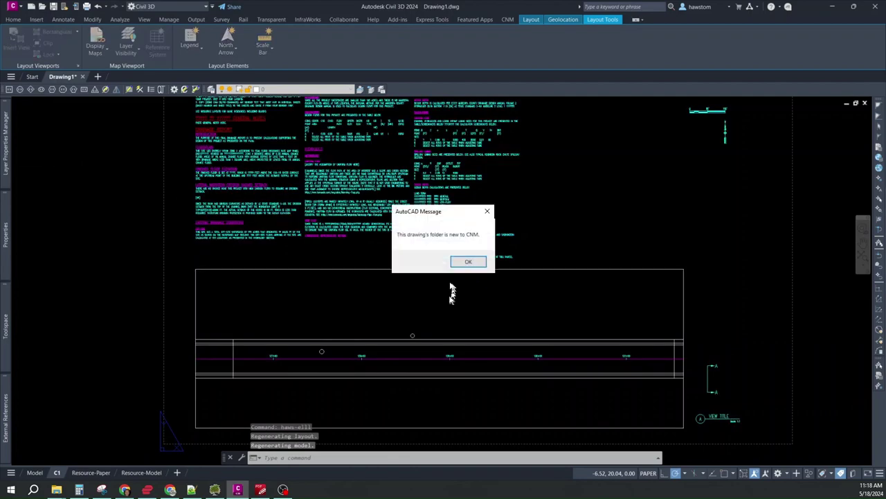
pyautogui.click(461, 262)
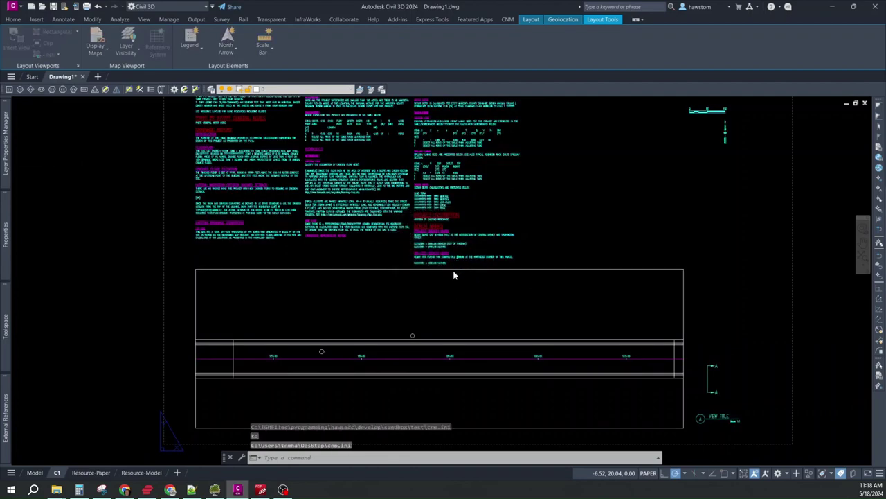
# Run the bubble leader from the small circle's centre to a spot just above it.
pyautogui.click(496, 279)
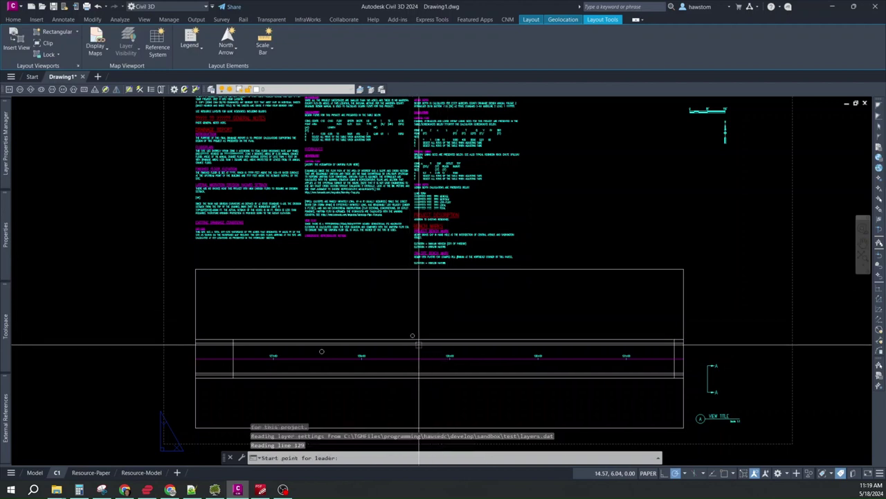
pyautogui.write('cen')
pyautogui.press('Return')
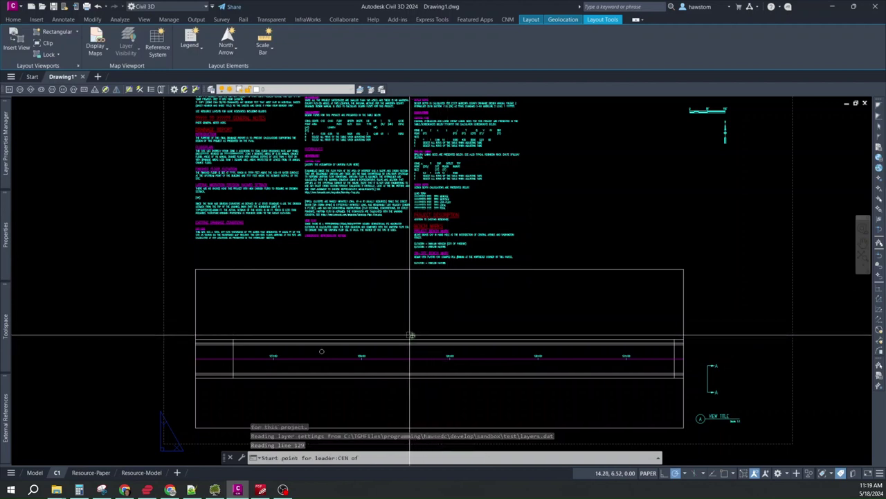
pyautogui.click(414, 333)
pyautogui.scroll(4, 420, 328)
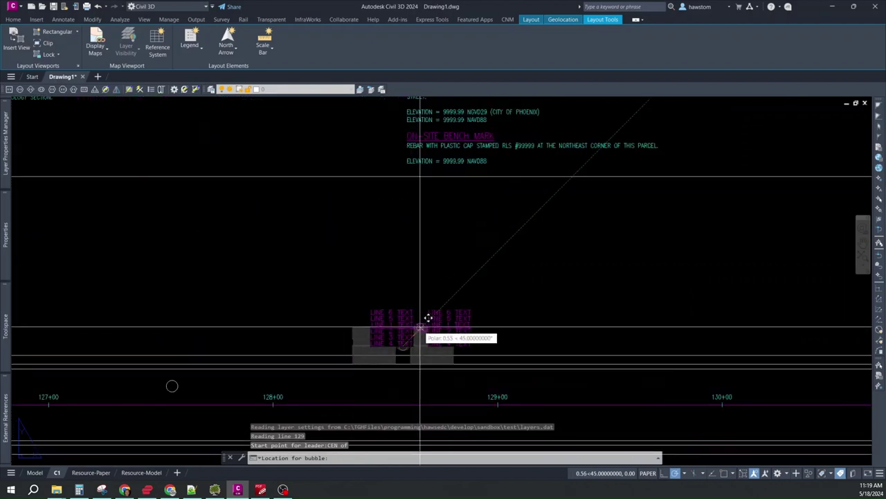
pyautogui.click(415, 324)
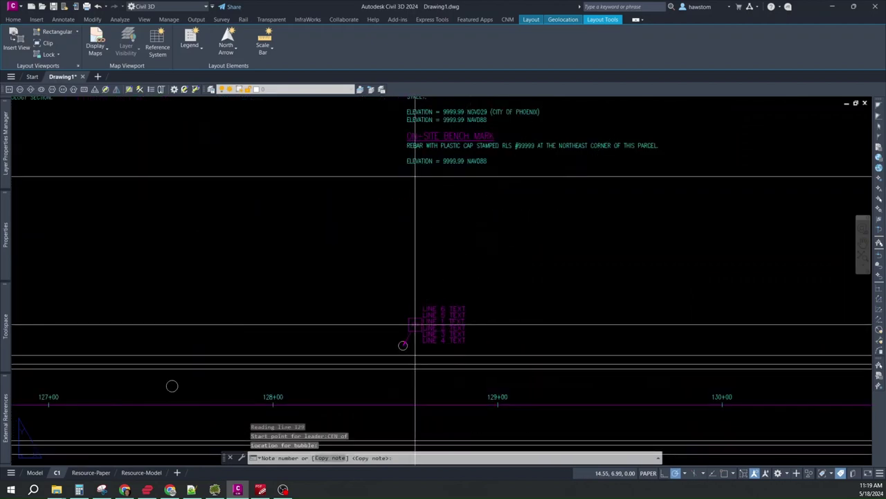
# Accept note number 2 and set line 1 to alignment station/offset.
pyautogui.press('Return')
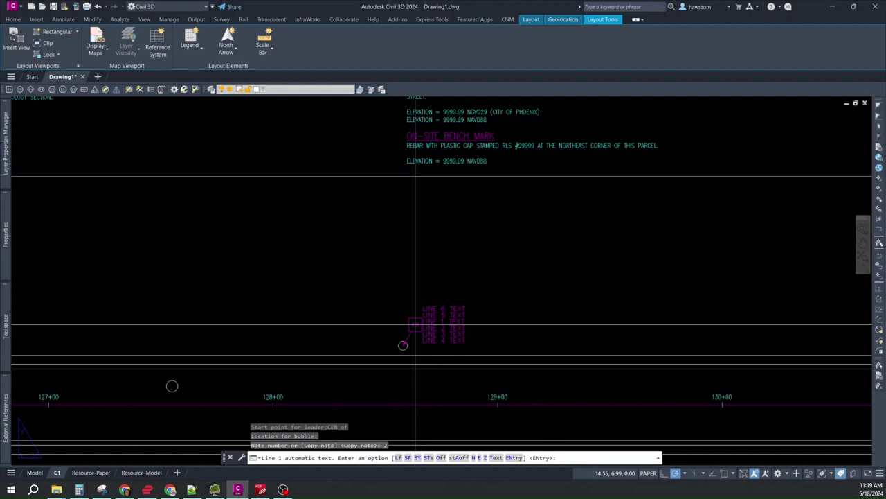
pyautogui.write('a')
pyautogui.press('Return')
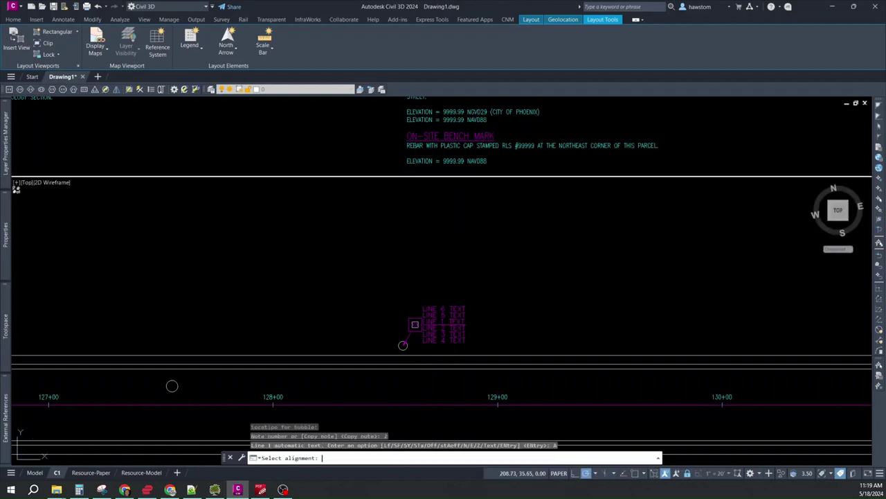
# Pick the alignment for STA 128+57.80, 26.23 LT and enter RED as line 2.
pyautogui.click(381, 360)
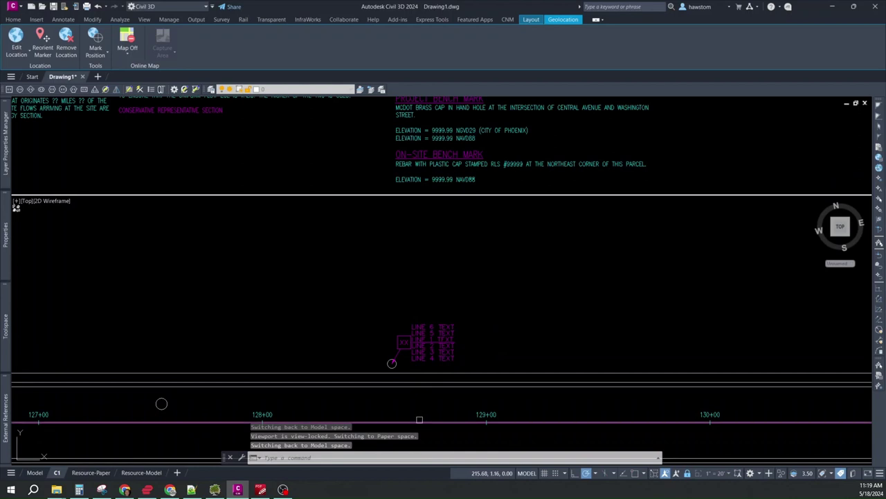
pyautogui.click(418, 422)
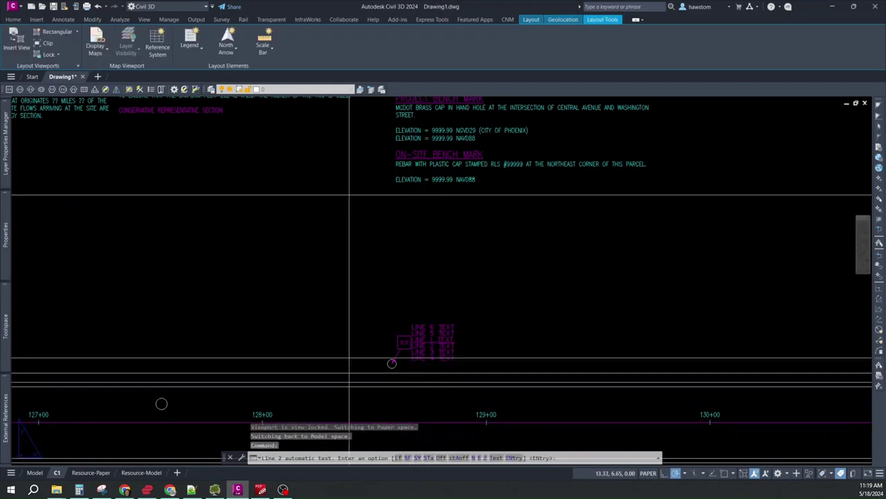
pyautogui.press('Return')
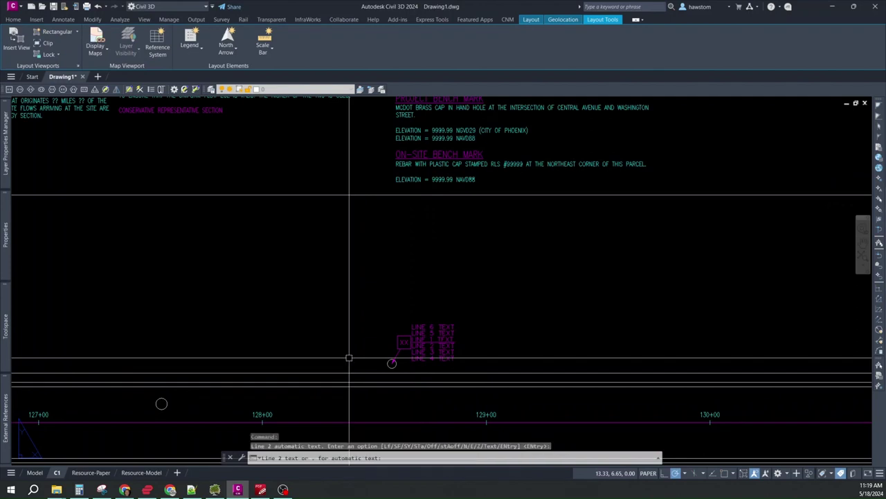
pyautogui.write('R')
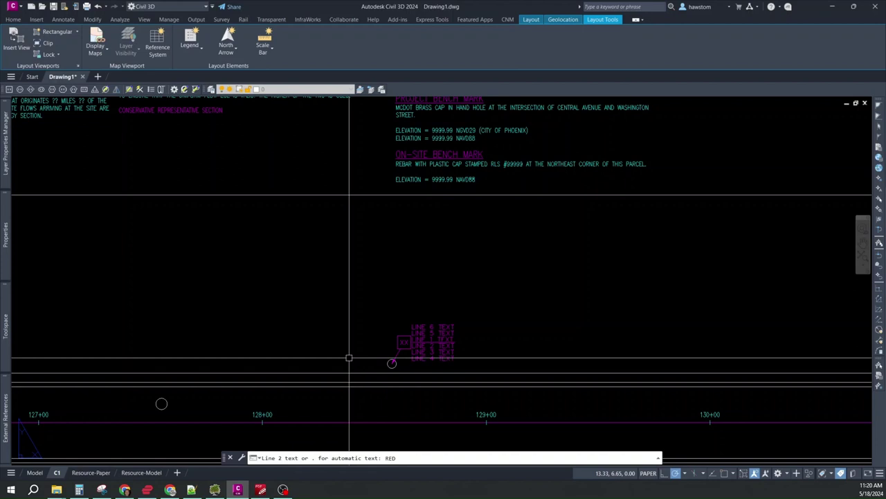
pyautogui.write('ED')
pyautogui.press('Return')
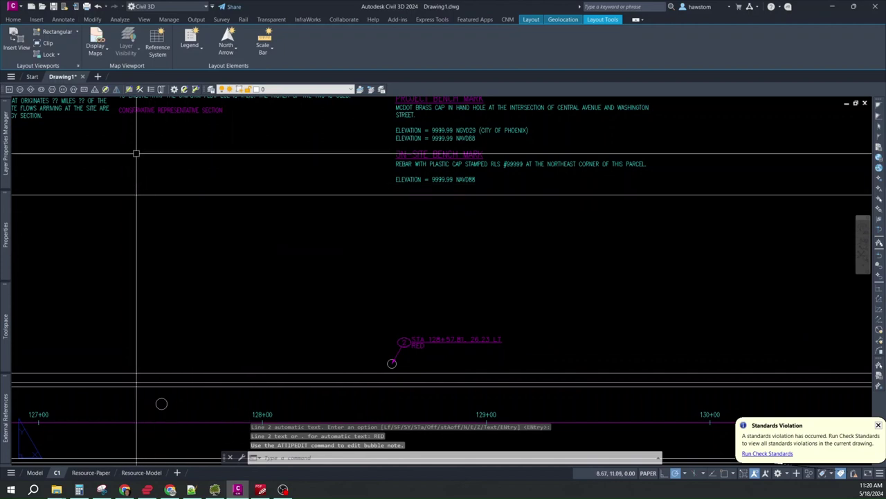
# Place diamond bubble note 1 with a leader near station 128+00.
pyautogui.click(45, 90)
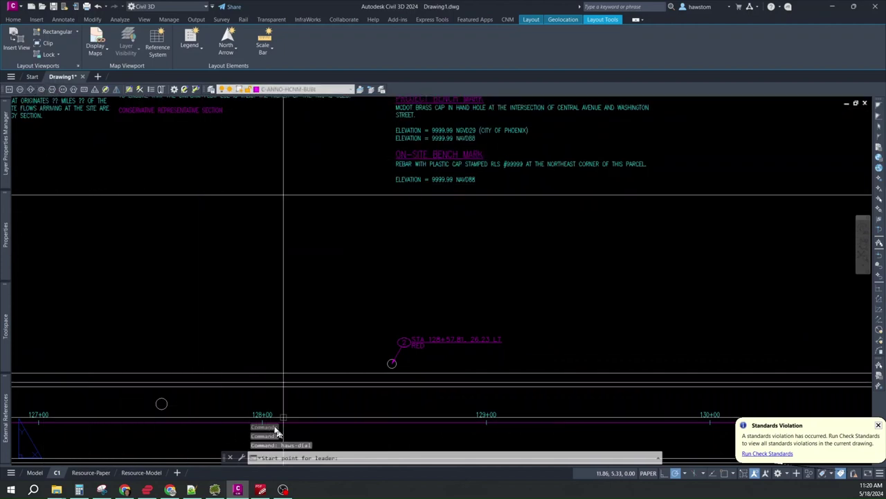
pyautogui.click(243, 365)
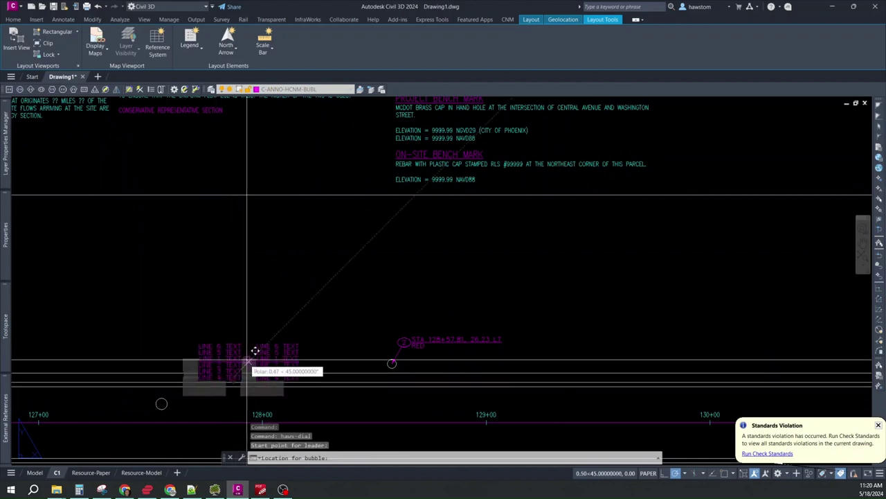
pyautogui.click(241, 356)
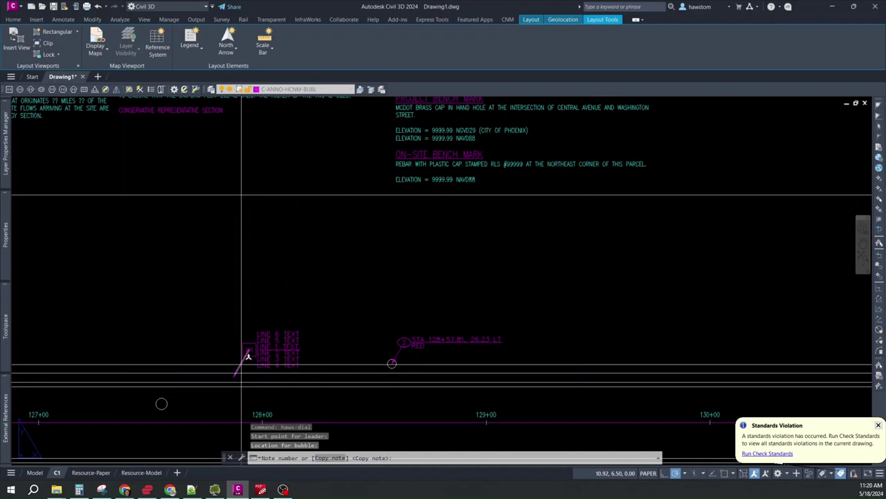
pyautogui.write('1')
pyautogui.press('Return')
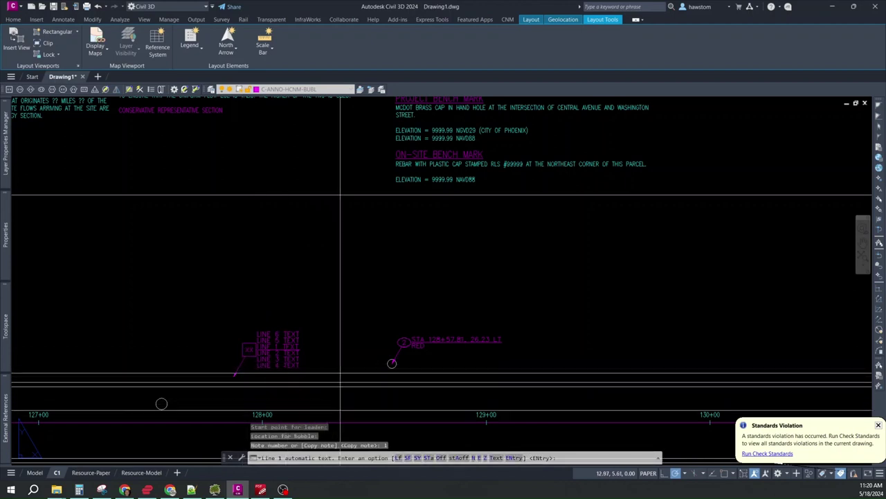
# Link line 1 to the object's area, reading 2000 SF, and leave line 2 blank.
pyautogui.click(409, 458)
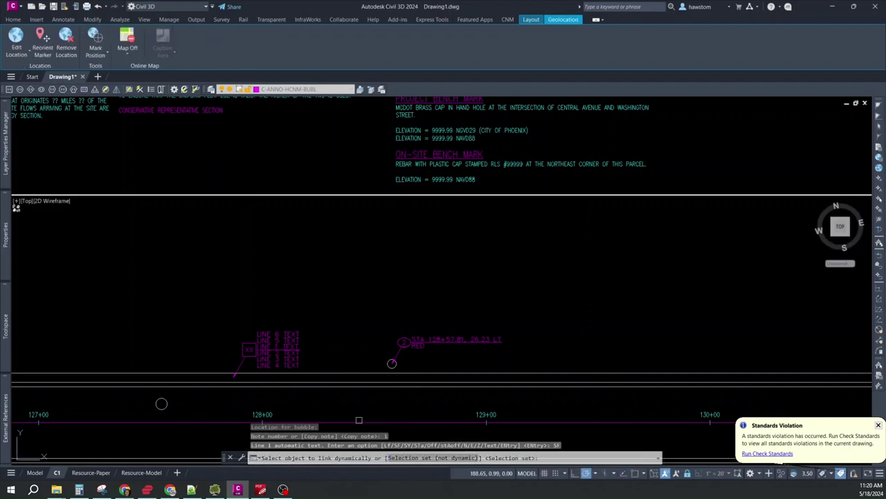
pyautogui.click(303, 375)
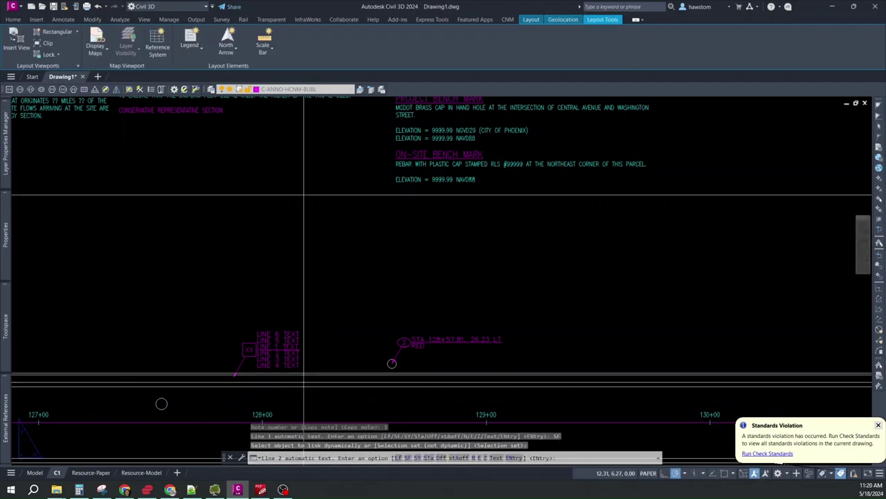
pyautogui.press('Return')
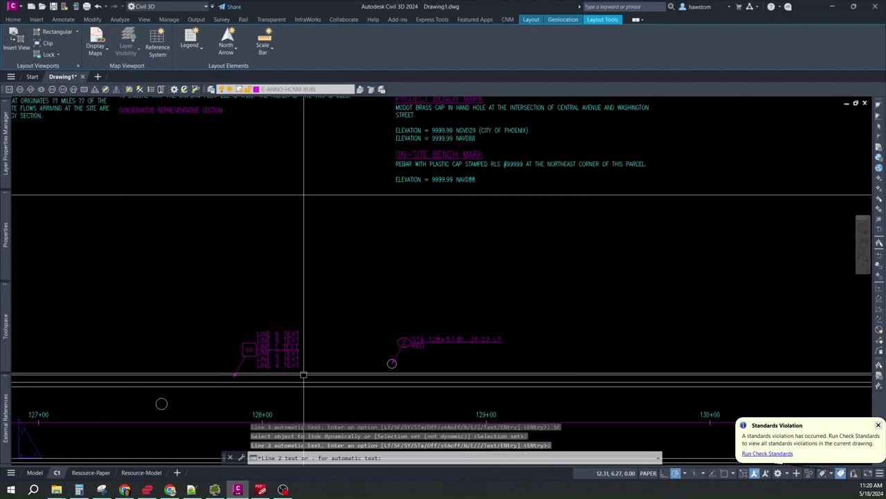
pyautogui.press('Return')
pyautogui.scroll(2, 262, 353)
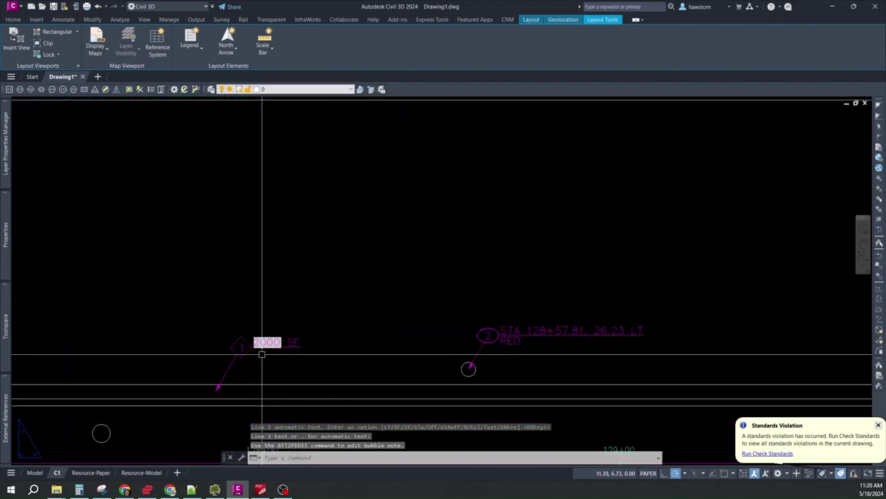
pyautogui.scroll(1, 285, 371)
# Edit bubble note 1, adding picked northing N 913285.59 on line 2 and easting E 666838.38 on line 3.
pyautogui.scroll(-1, 281, 376)
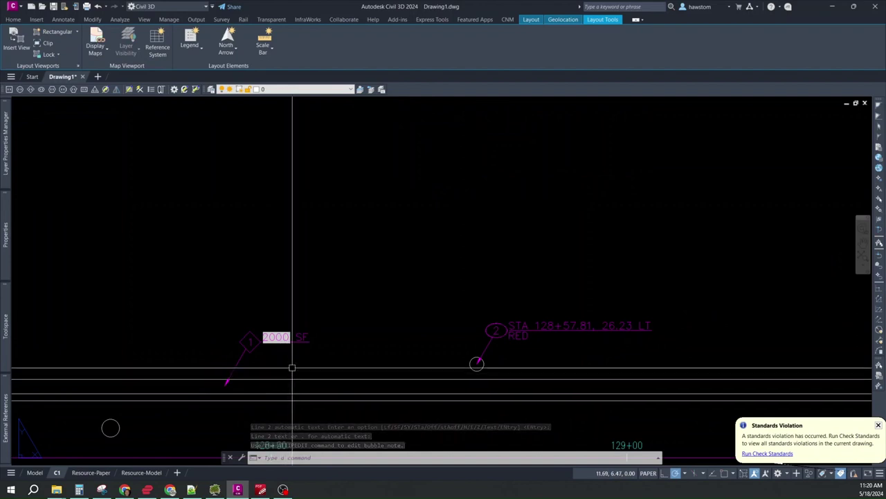
pyautogui.click(108, 92)
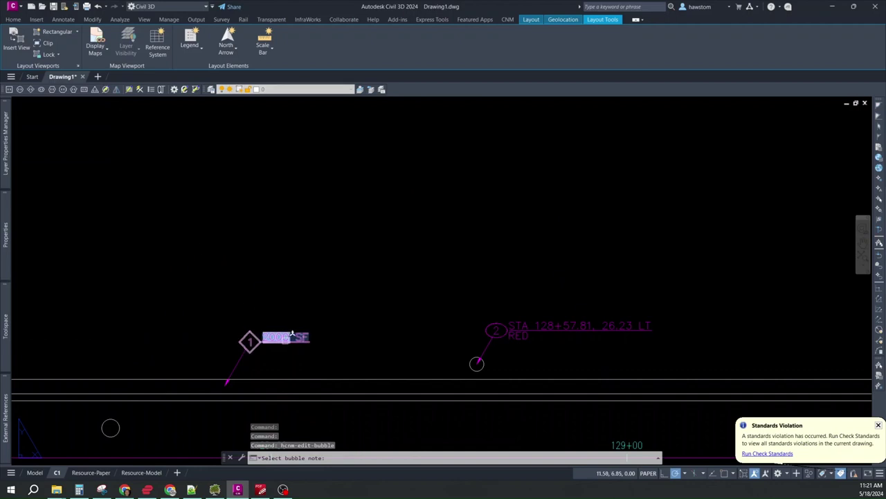
pyautogui.click(290, 338)
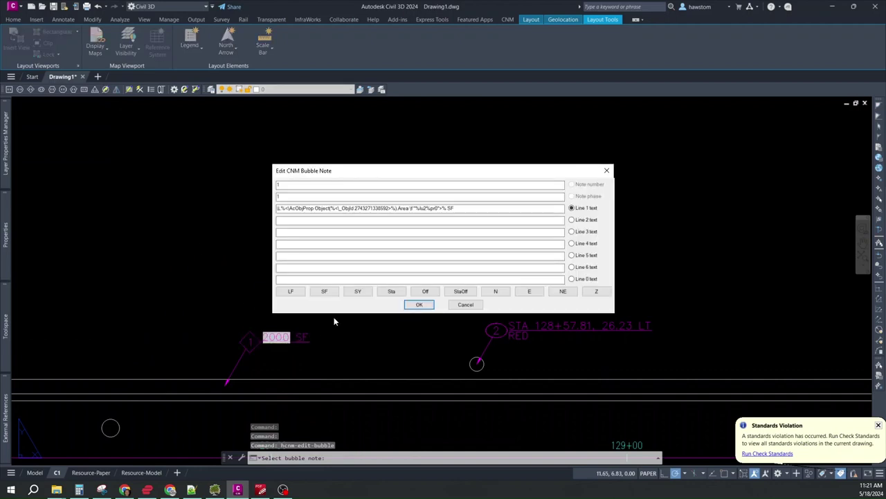
pyautogui.click(329, 220)
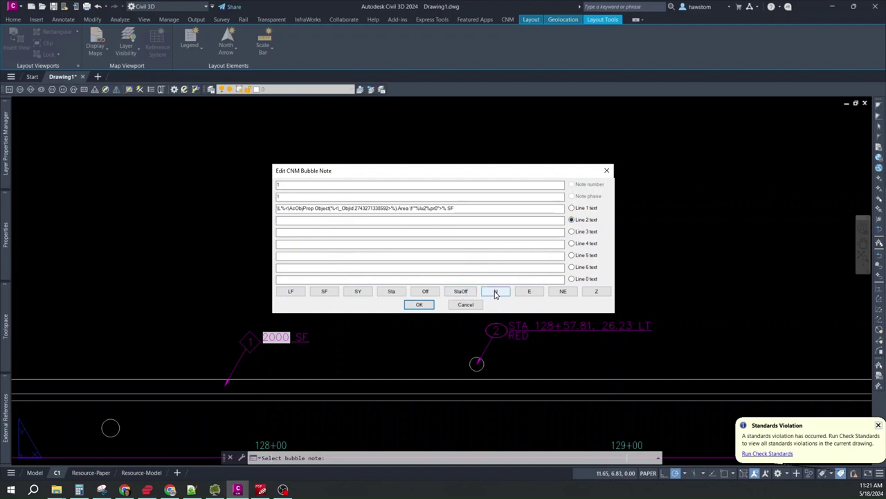
pyautogui.click(495, 293)
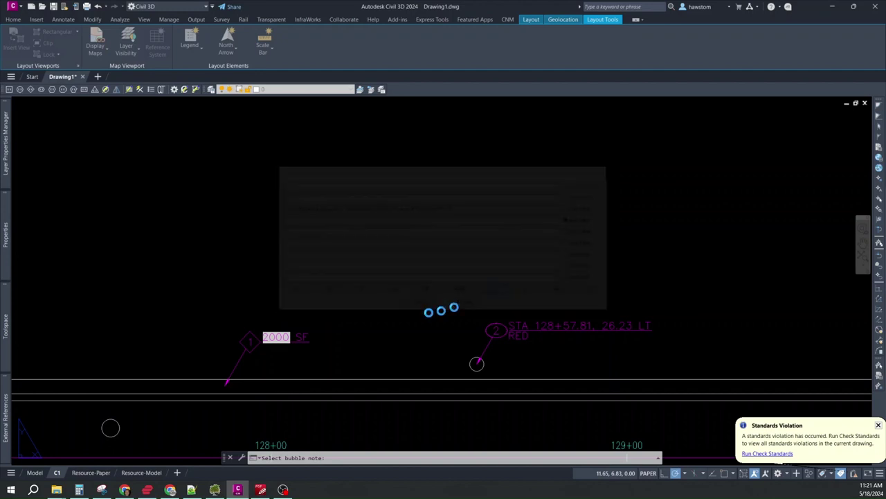
pyautogui.click(319, 354)
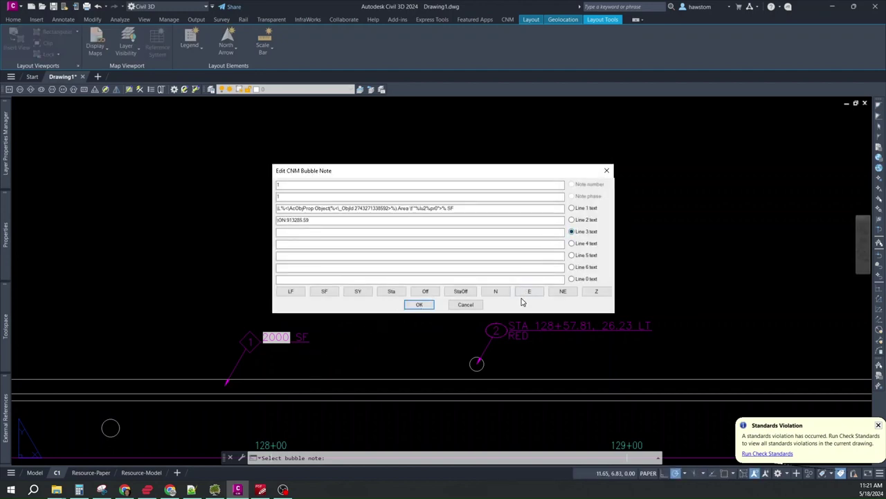
pyautogui.click(528, 292)
pyautogui.click(517, 298)
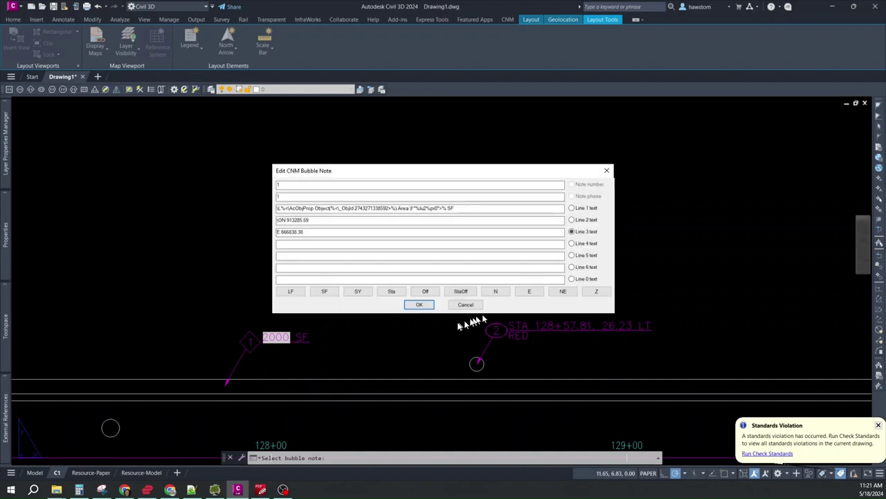
# Apply the new N/E lines to note 1 and reopen it for editing.
pyautogui.click(418, 304)
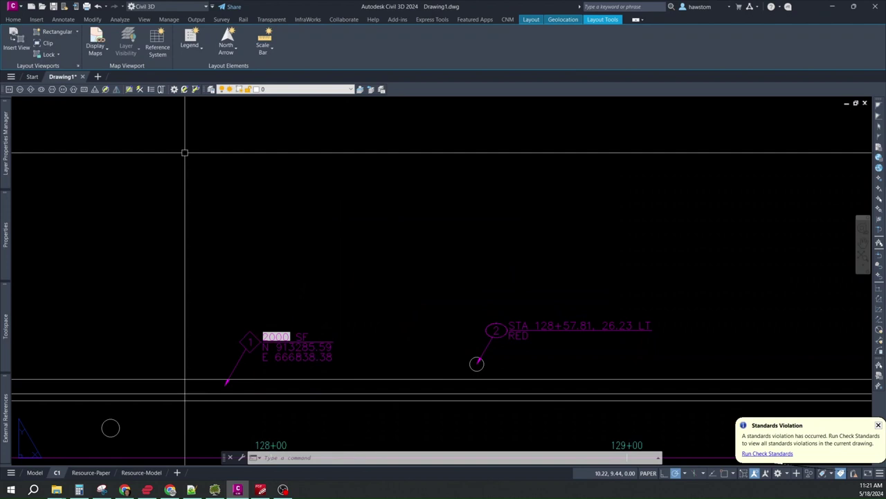
pyautogui.click(106, 89)
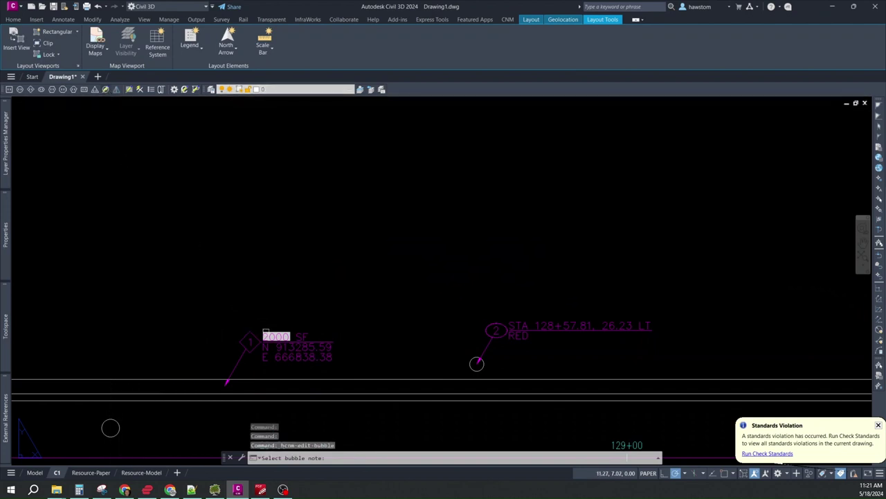
pyautogui.click(298, 347)
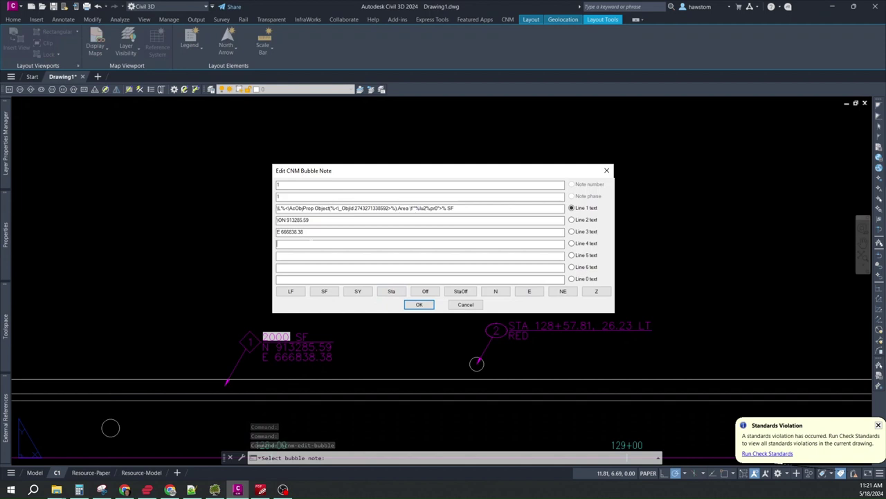
# Enter BY with the author's initials on line 4, then open the note's text for editing.
pyautogui.click(311, 244)
pyautogui.write('BY TGH')
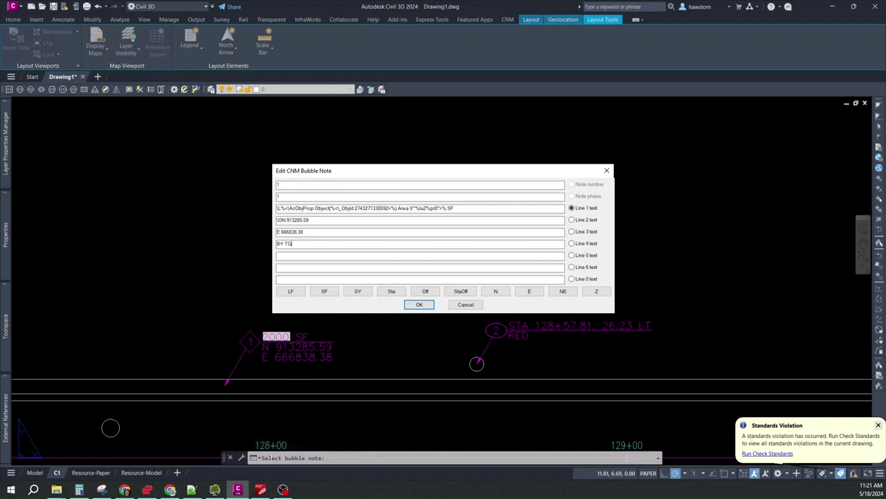
pyautogui.click(420, 304)
pyautogui.press('Escape')
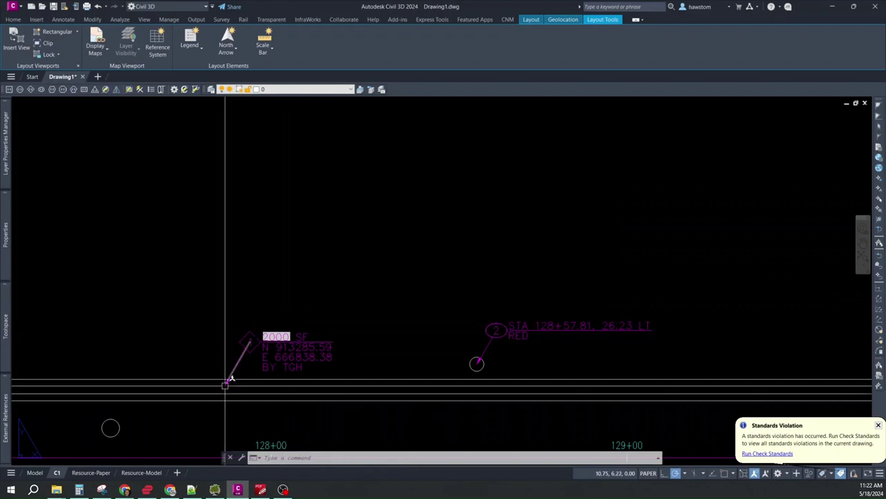
pyautogui.click(285, 342)
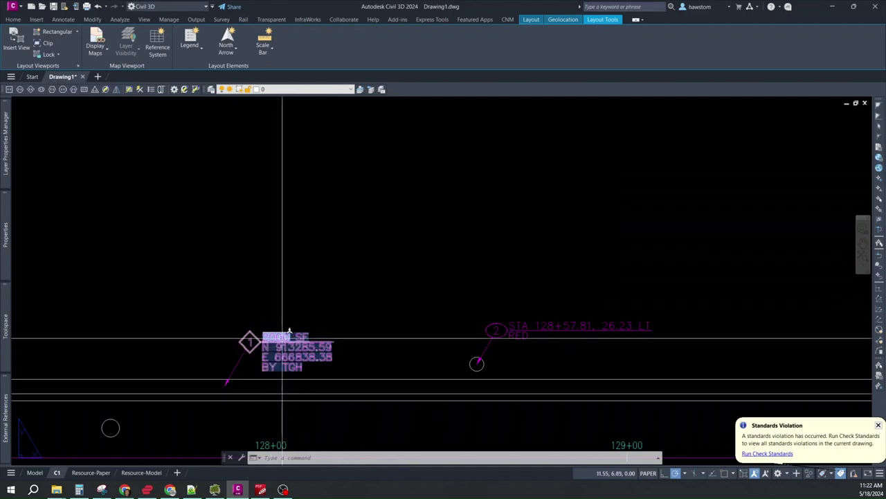
pyautogui.doubleClick(317, 352)
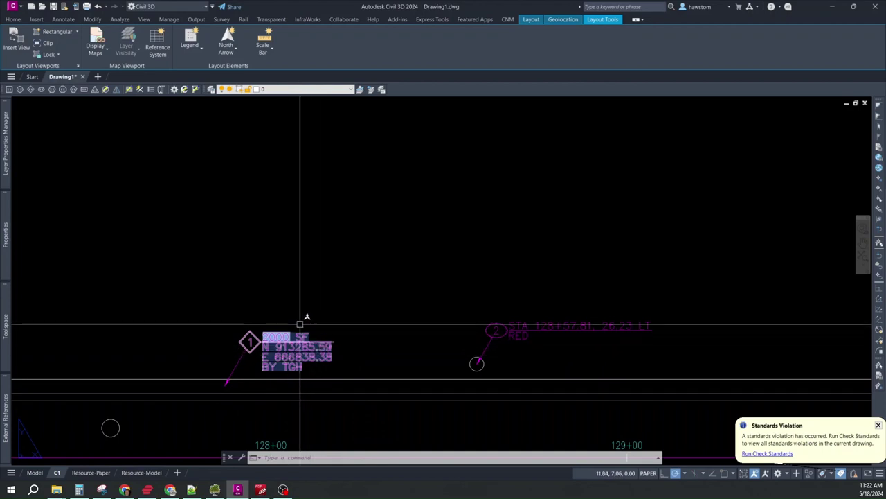
# In CNM Bubble Notes options, enable Line 1/Line 2 prompts, automatic text, dropped offset sign and integral arrowheads.
pyautogui.click(175, 90)
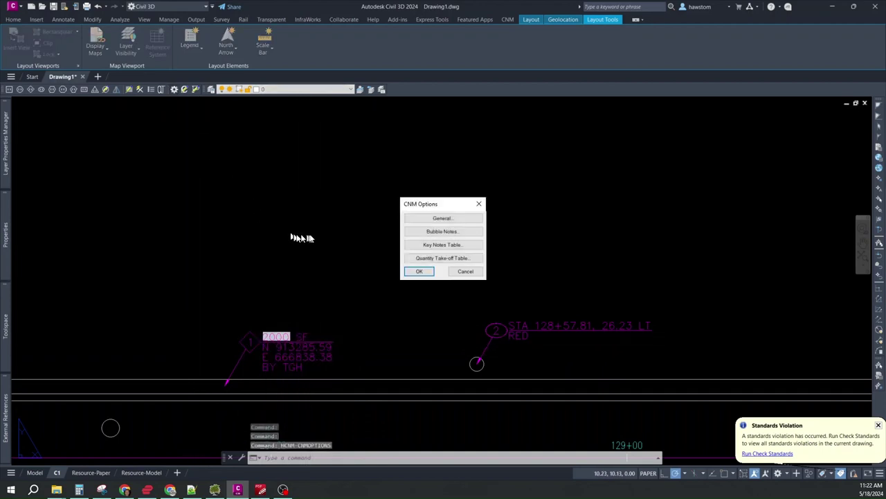
pyautogui.click(432, 233)
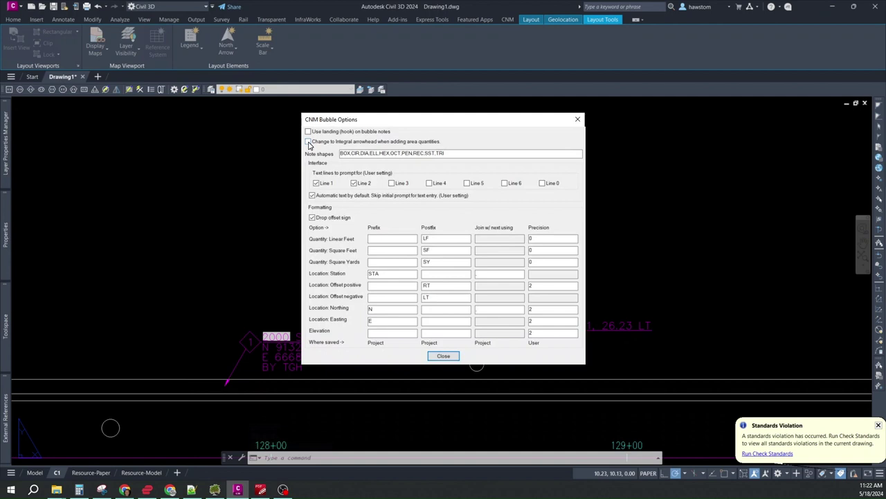
pyautogui.click(317, 183)
pyautogui.click(353, 184)
pyautogui.click(353, 184)
pyautogui.click(312, 195)
pyautogui.click(312, 218)
pyautogui.click(308, 142)
pyautogui.click(437, 358)
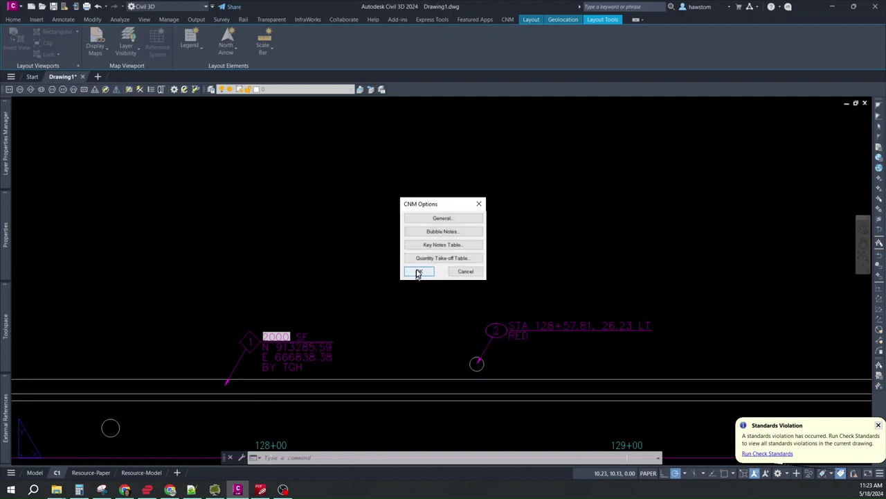
pyautogui.click(418, 272)
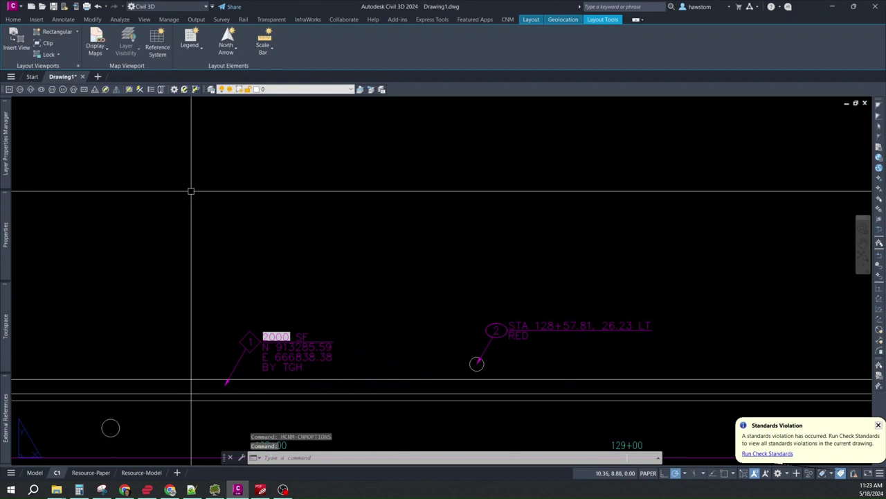
# Re-edit note 1 and link line 1 to the selected object's area in SF (2000 SF).
pyautogui.click(106, 90)
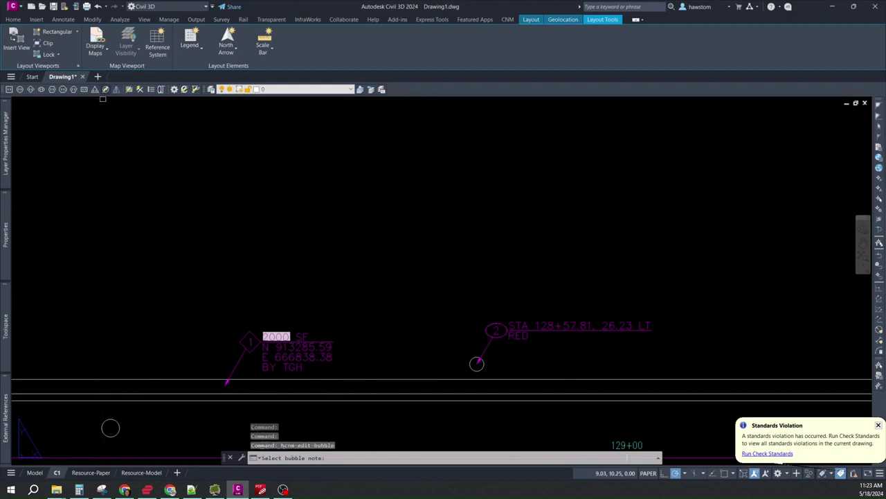
pyautogui.click(249, 341)
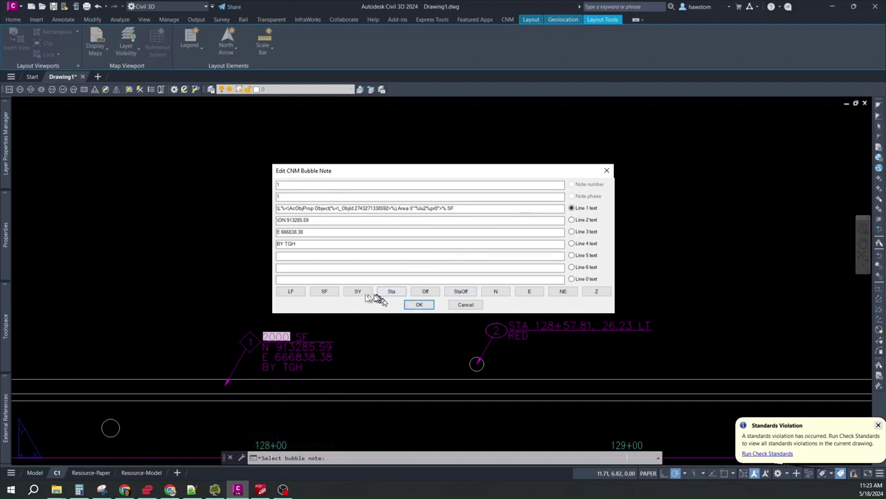
pyautogui.click(324, 292)
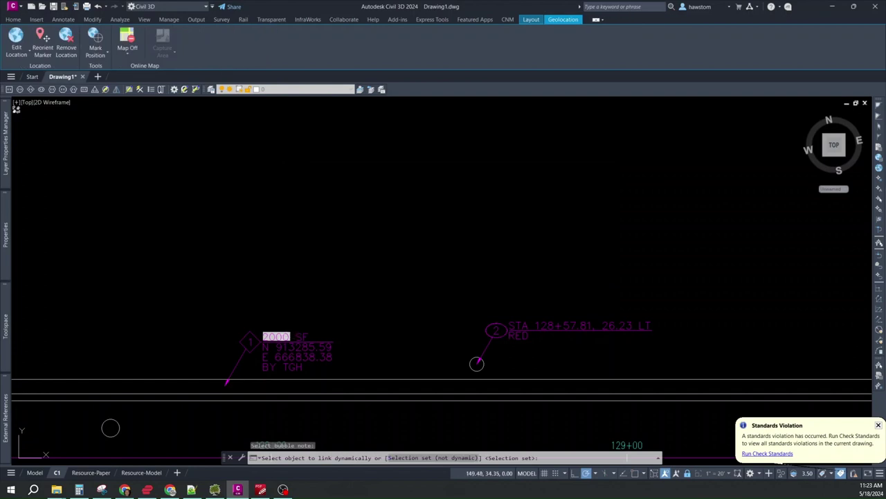
pyautogui.click(316, 379)
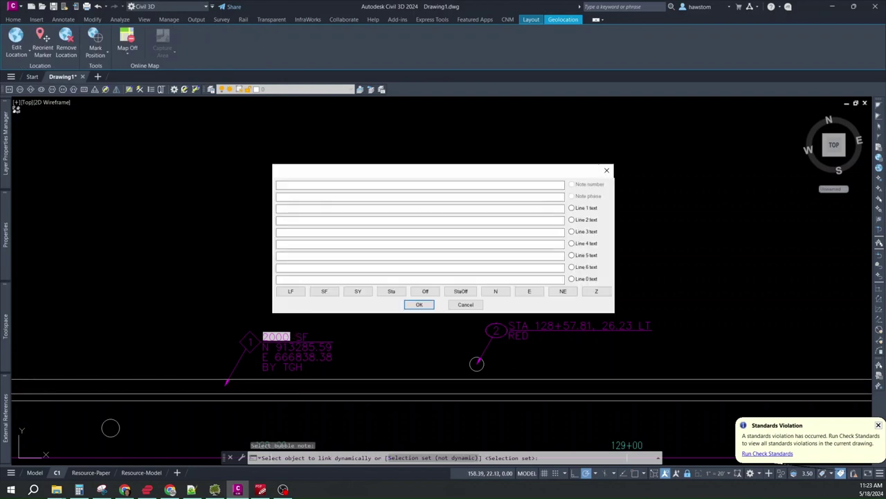
pyautogui.click(415, 304)
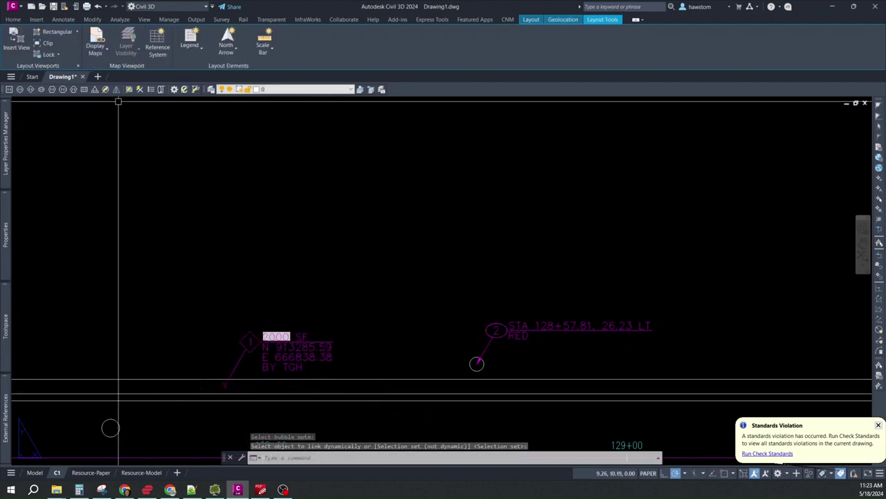
# Start new bubble note 2 with a leader from the manhole circle's centre, placed above the area note.
pyautogui.press('Escape')
pyautogui.press('Escape')
pyautogui.press('Return')
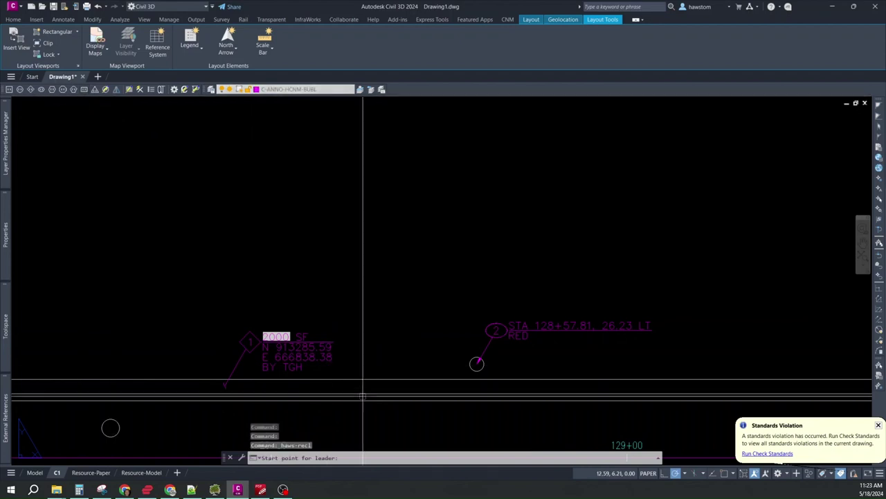
pyautogui.write('cen')
pyautogui.press('Return')
pyautogui.click(111, 425)
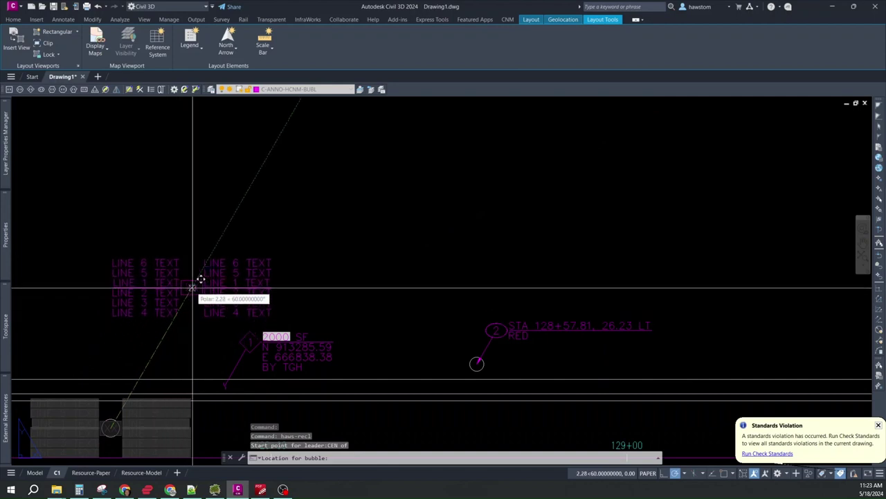
pyautogui.click(191, 287)
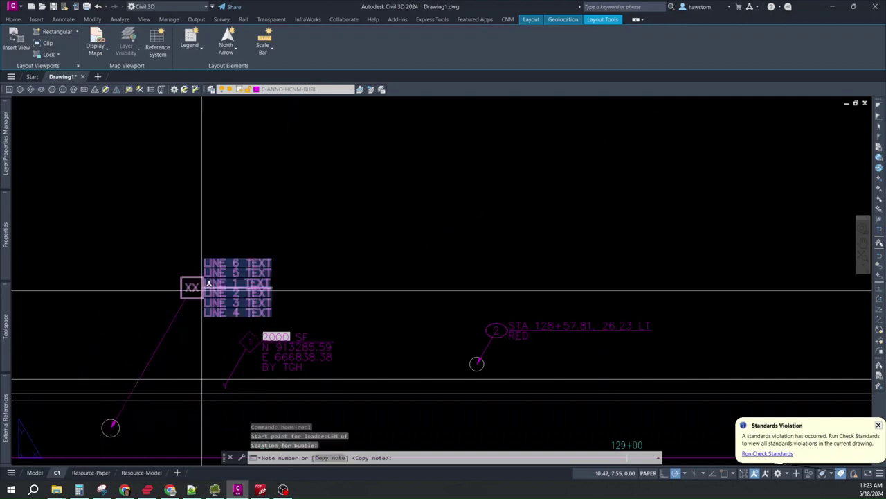
pyautogui.press('Return')
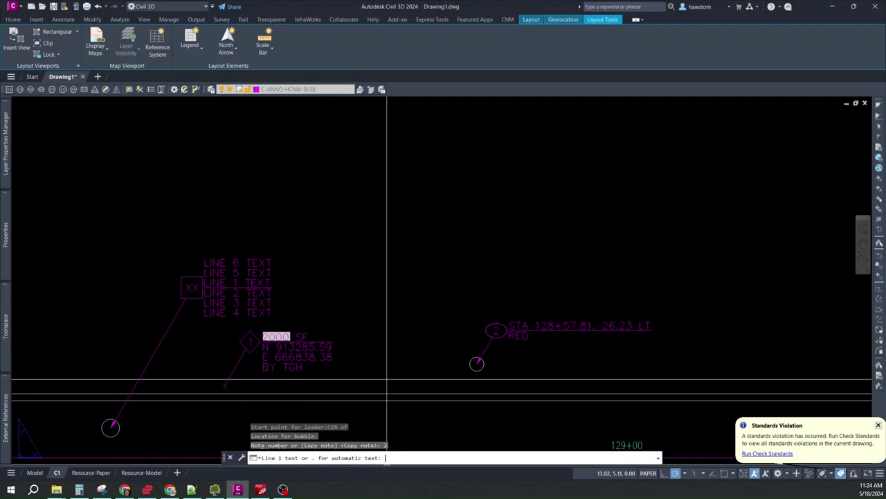
# Fill line 1 with northing N 913280.11 and line 2 with easting E 666804.72.
pyautogui.press('Return')
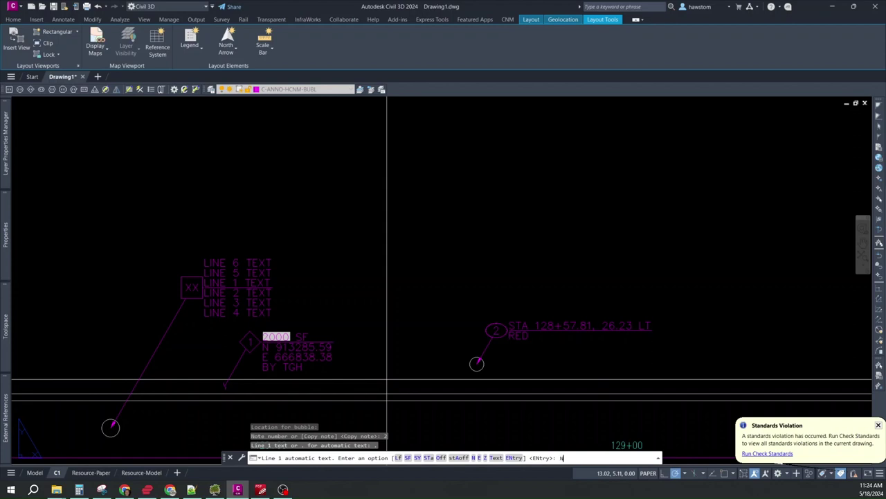
pyautogui.press('Return')
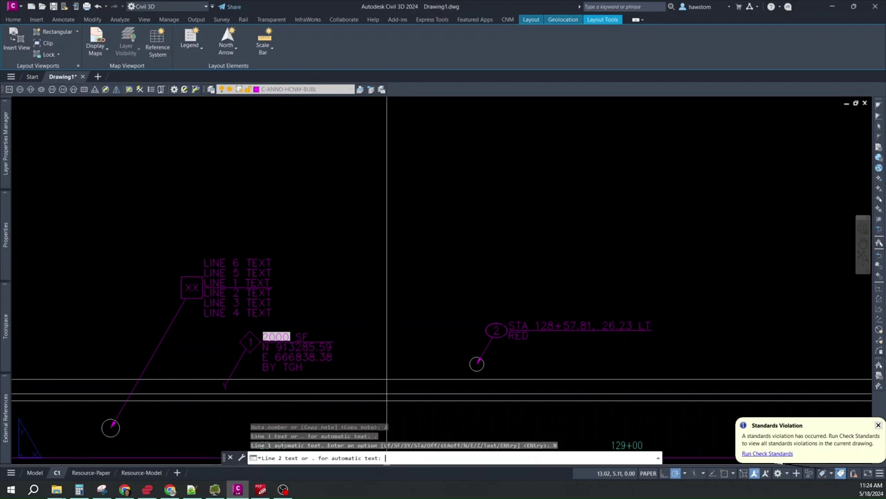
pyautogui.press('Return')
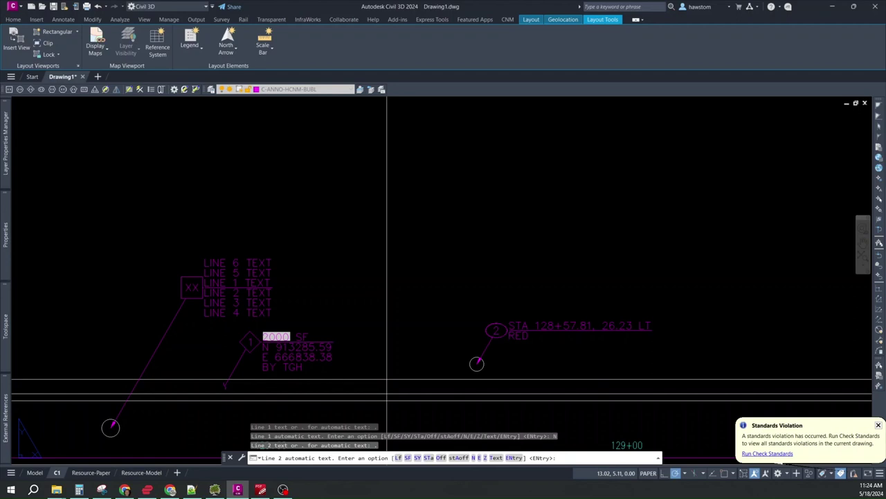
pyautogui.write('E')
pyautogui.press('Return')
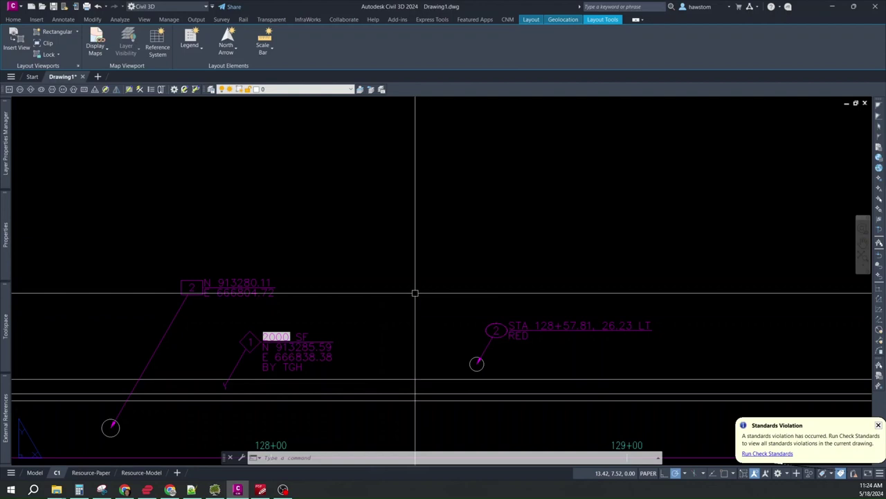
# Fill Line 3 of manhole bubble note 2 with StaOff along OAK ST, reading STA 127+54.97, 8.28 LT.
pyautogui.click(105, 89)
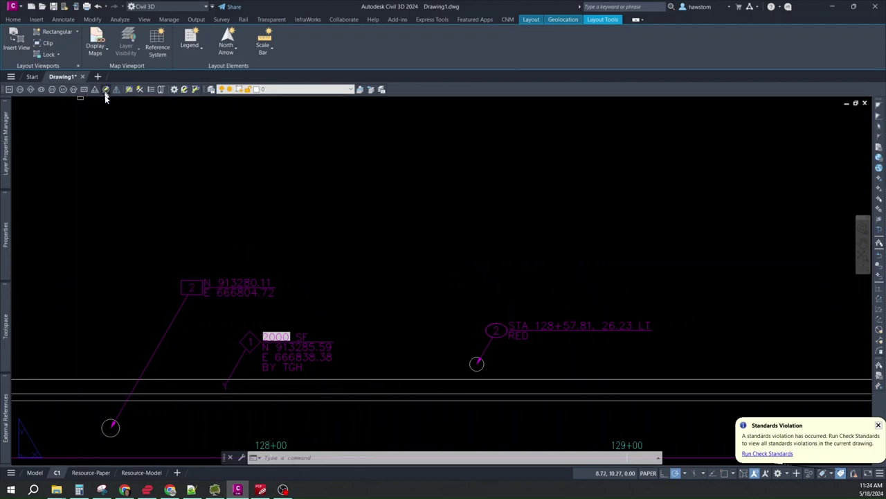
pyautogui.click(229, 282)
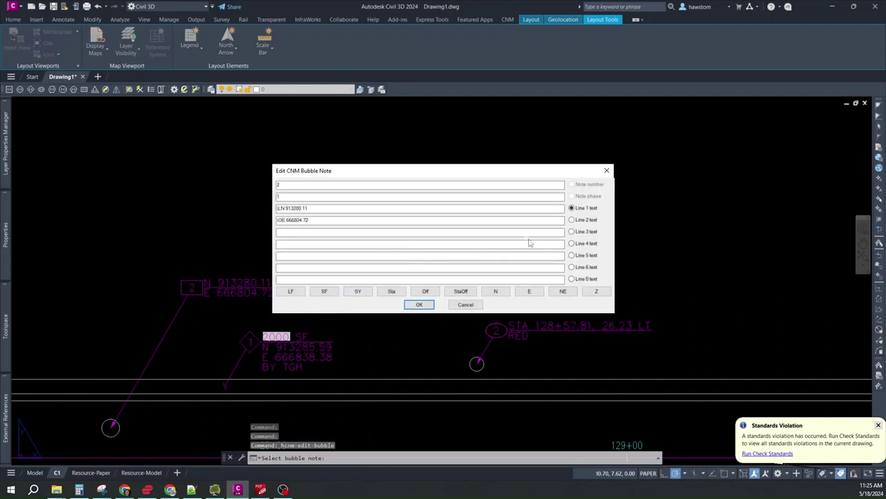
pyautogui.click(572, 231)
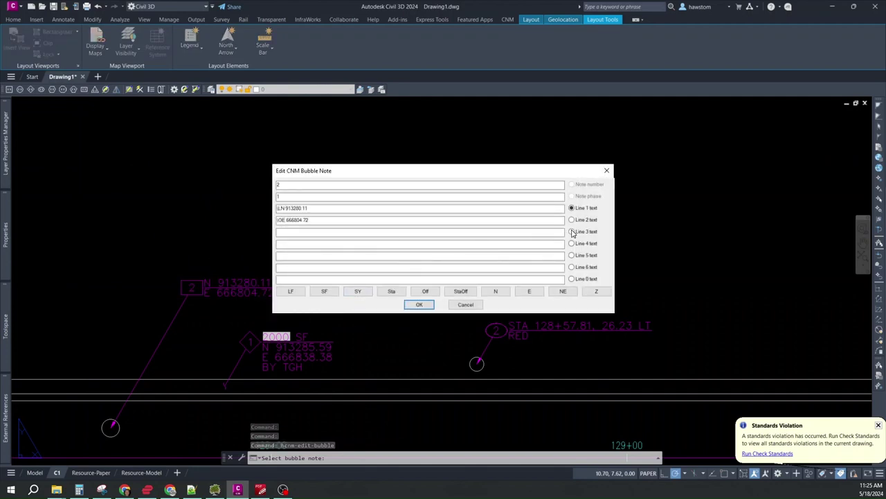
pyautogui.click(465, 292)
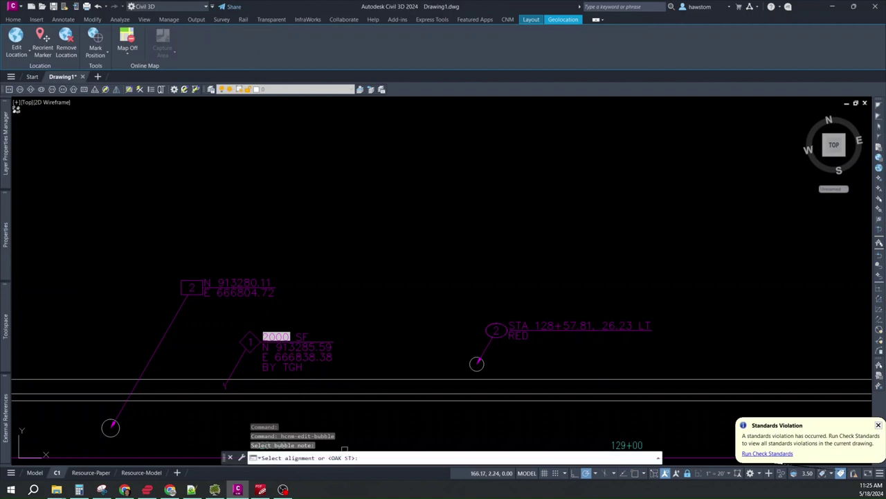
pyautogui.press('Return')
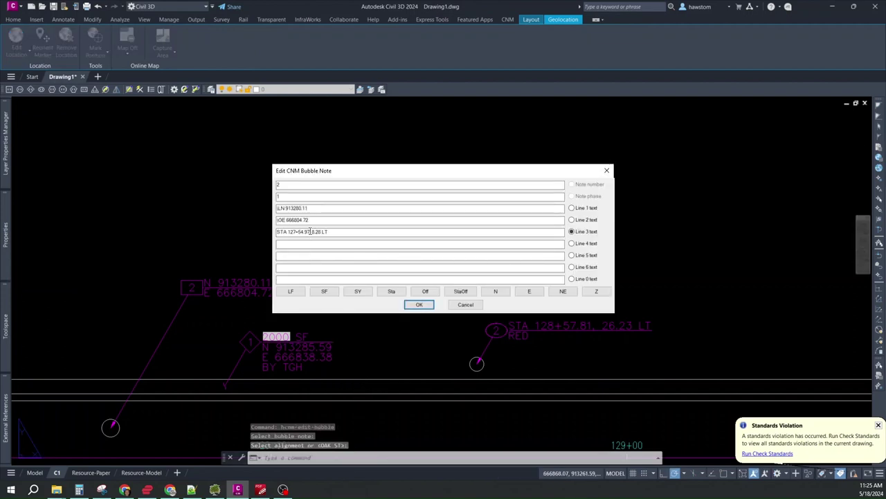
pyautogui.click(418, 304)
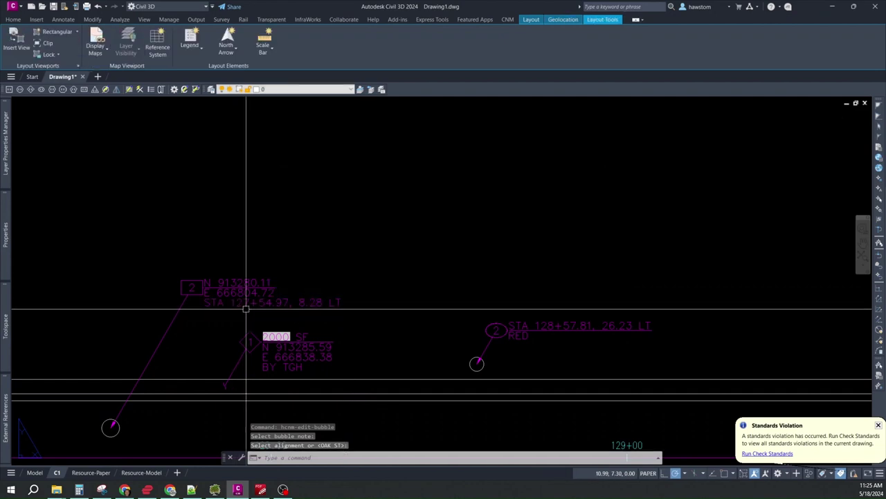